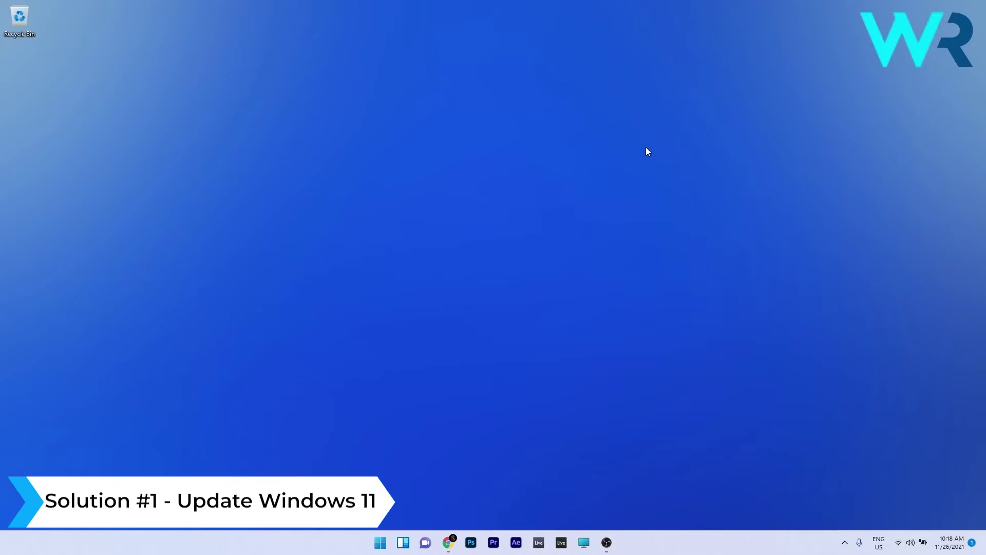
Run a Windows Update check in Settings, then close Settings once it reports up to date.
{"action": "left_click", "coordinate": [379, 542]}
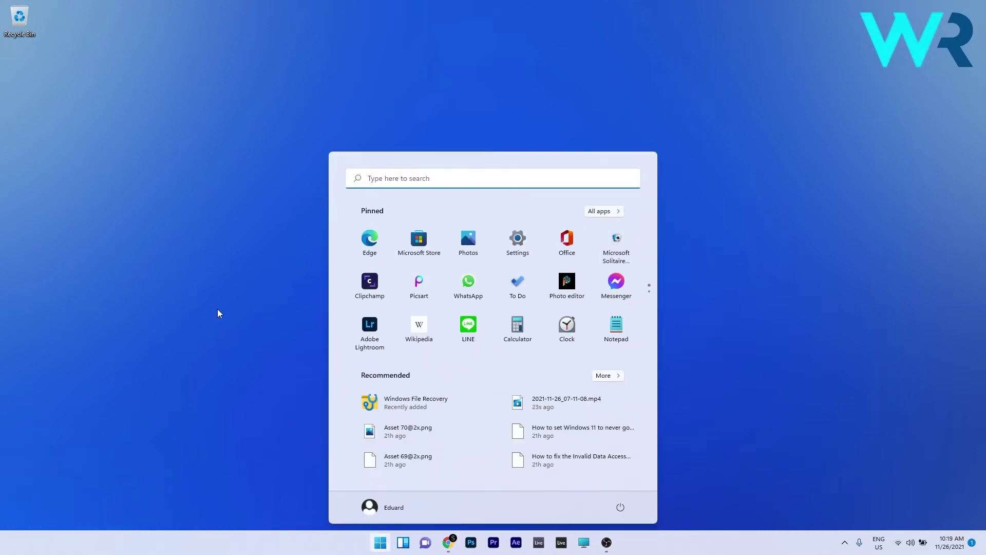
{"action": "left_click", "coordinate": [517, 240]}
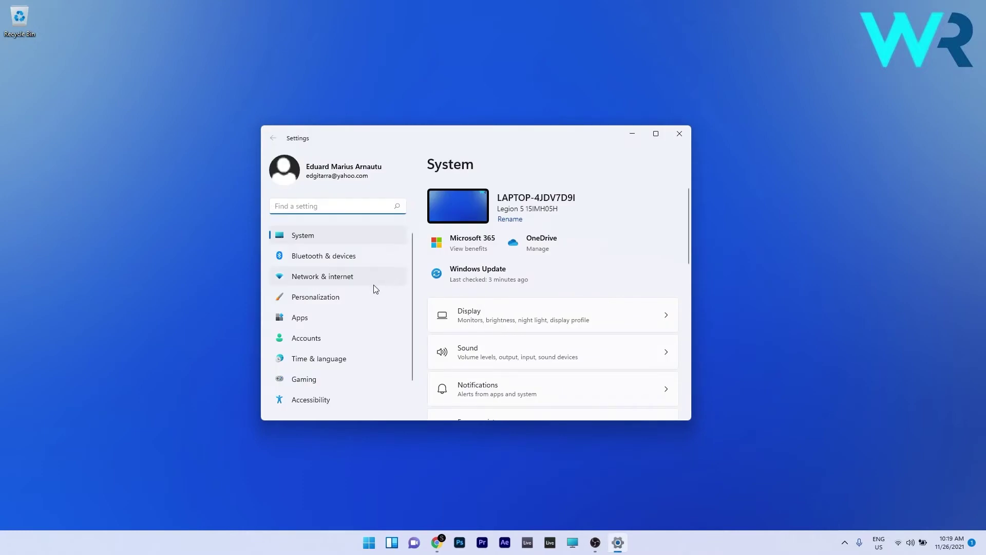
{"action": "scroll", "coordinate": [374, 289], "scroll_direction": "down", "scroll_amount": 2}
{"action": "left_click", "coordinate": [363, 409]}
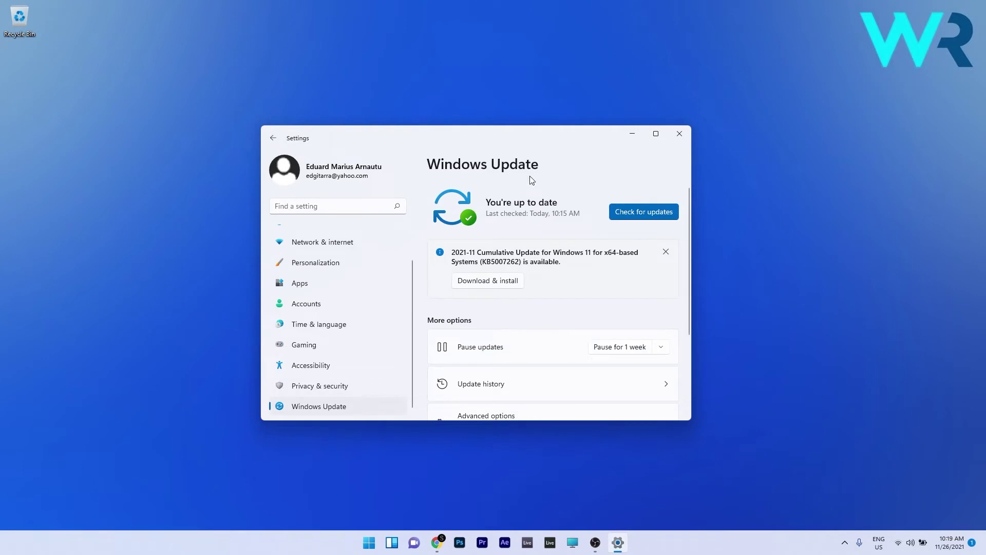
{"action": "left_click", "coordinate": [649, 213]}
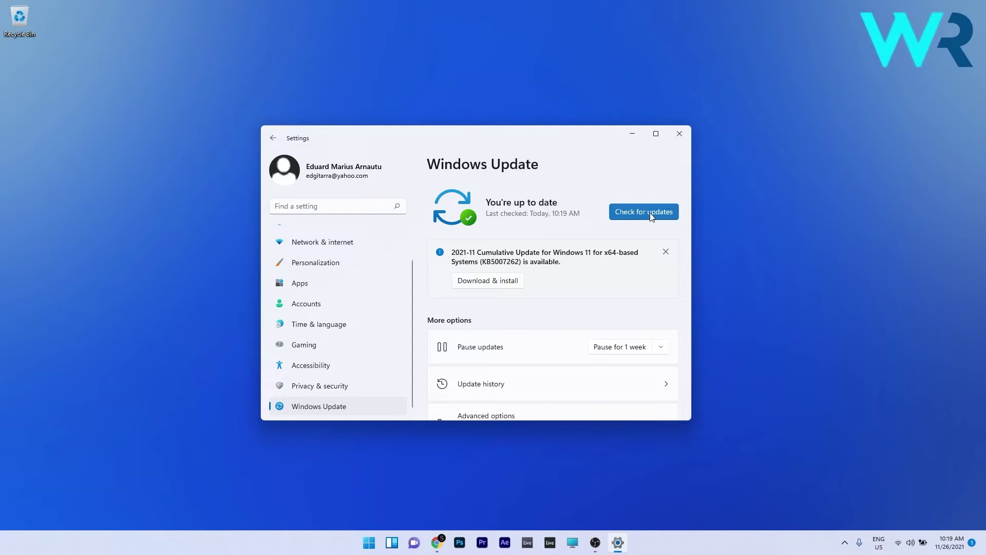
{"action": "key", "text": "alt+F4"}
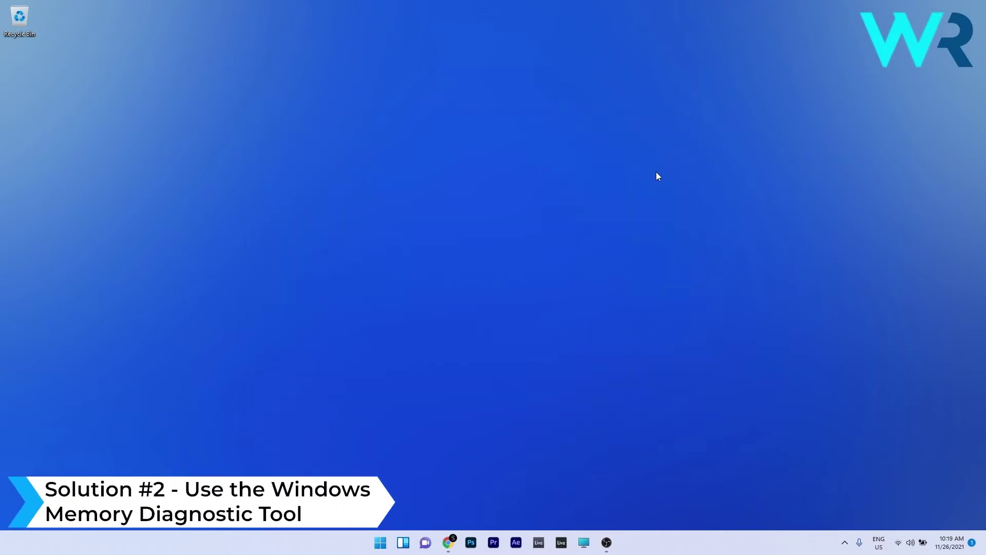
Launch Windows Memory Diagnostic from a Start search for 'memory'.
{"action": "left_click", "coordinate": [379, 546]}
{"action": "type", "text": "memory"}
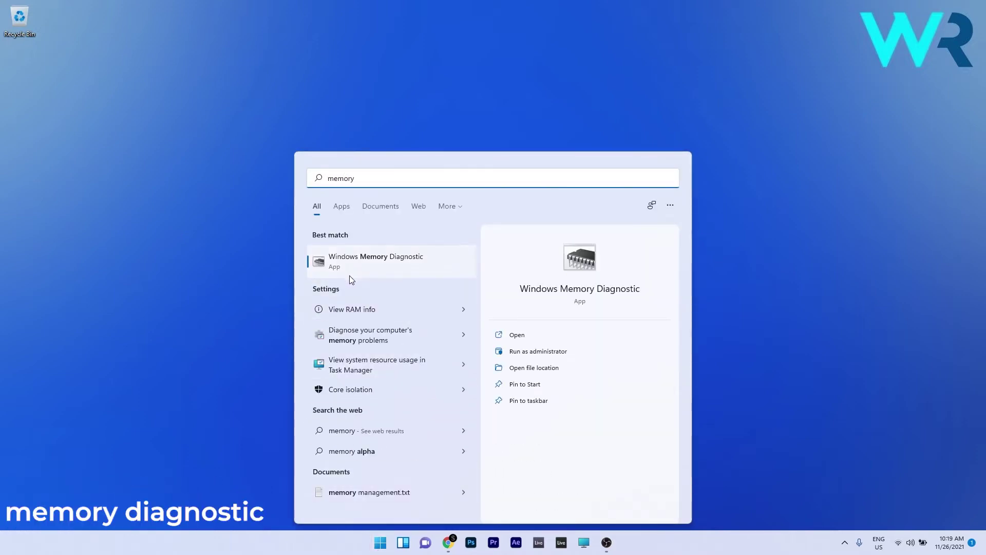
{"action": "left_click", "coordinate": [431, 260]}
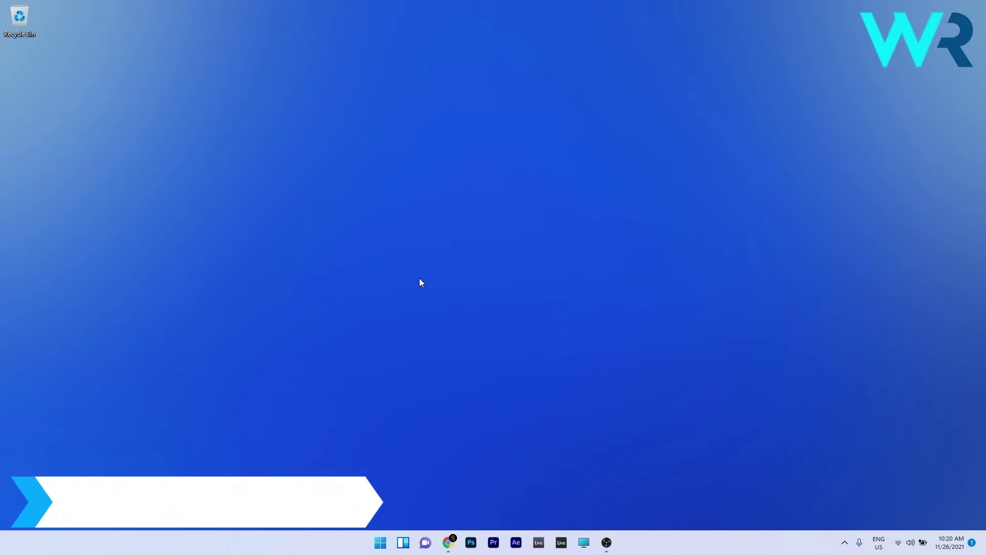
Start Command Prompt as administrator from Start search and move its window toward the screen centre.
{"action": "left_click", "coordinate": [377, 542]}
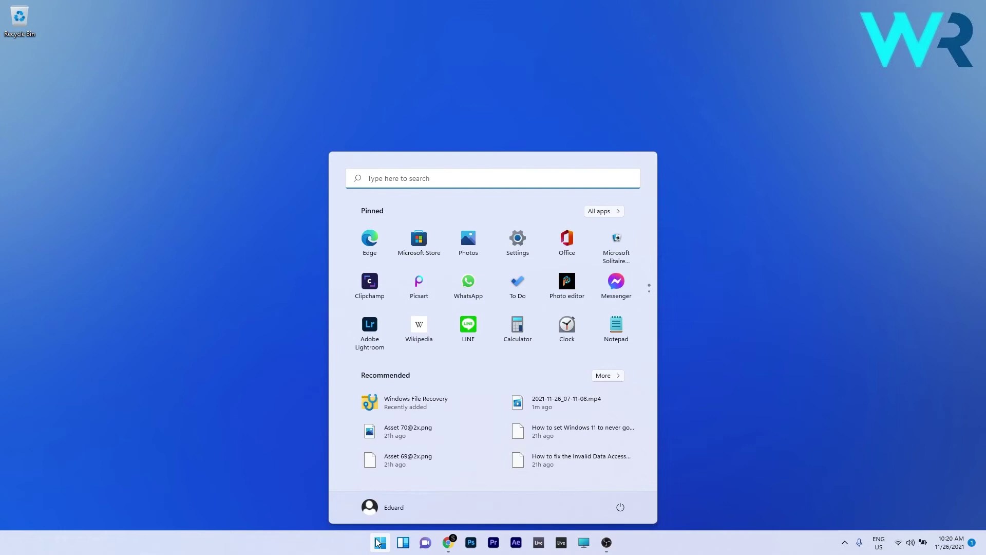
{"action": "type", "text": "cmd"}
{"action": "right_click", "coordinate": [402, 269]}
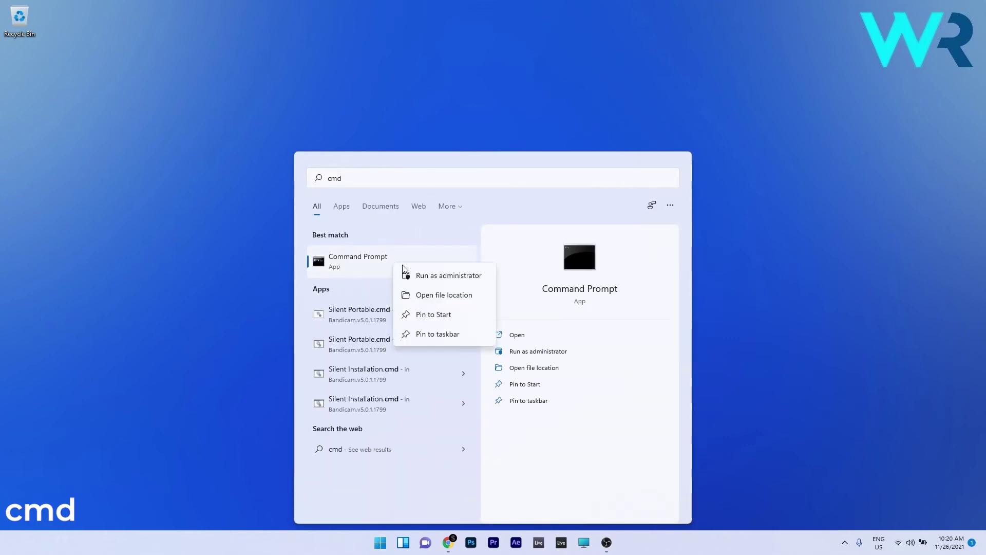
{"action": "left_click", "coordinate": [435, 275]}
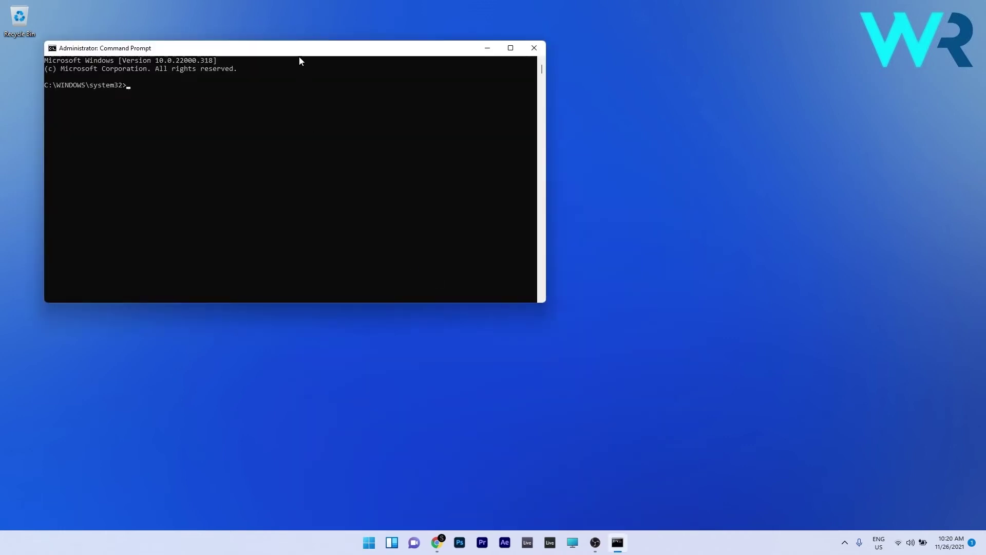
{"action": "left_click_drag", "start_coordinate": [300, 58], "coordinate": [452, 102]}
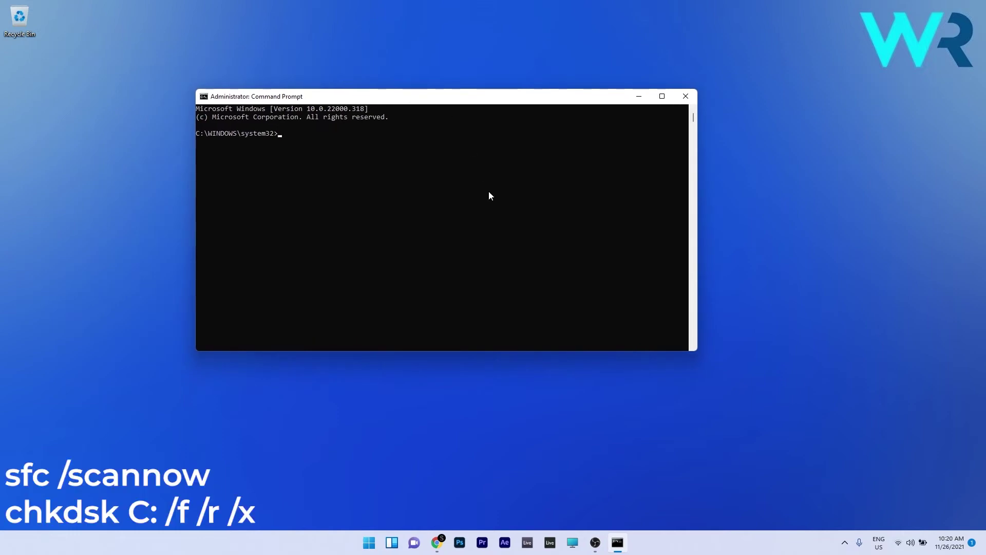
{"action": "type", "text": "sfc /scannow"}
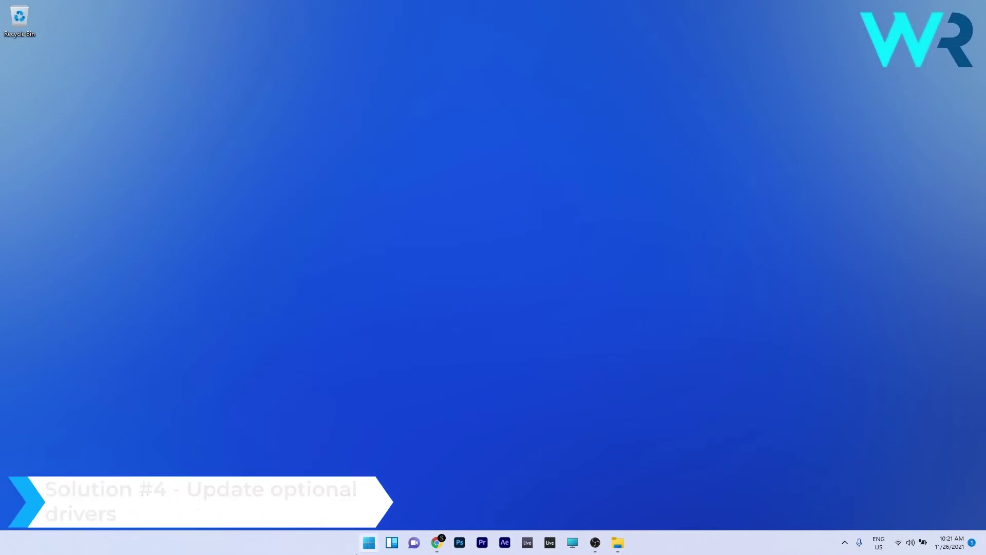
Tick the Lenovo - System driver under Windows Update's Optional updates > Driver updates.
{"action": "key", "text": "super"}
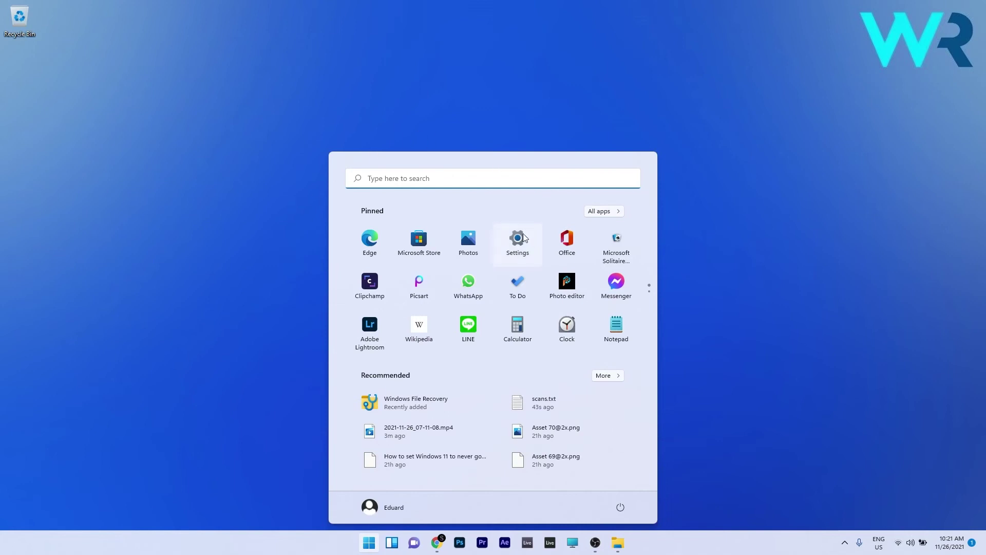
{"action": "left_click", "coordinate": [518, 239]}
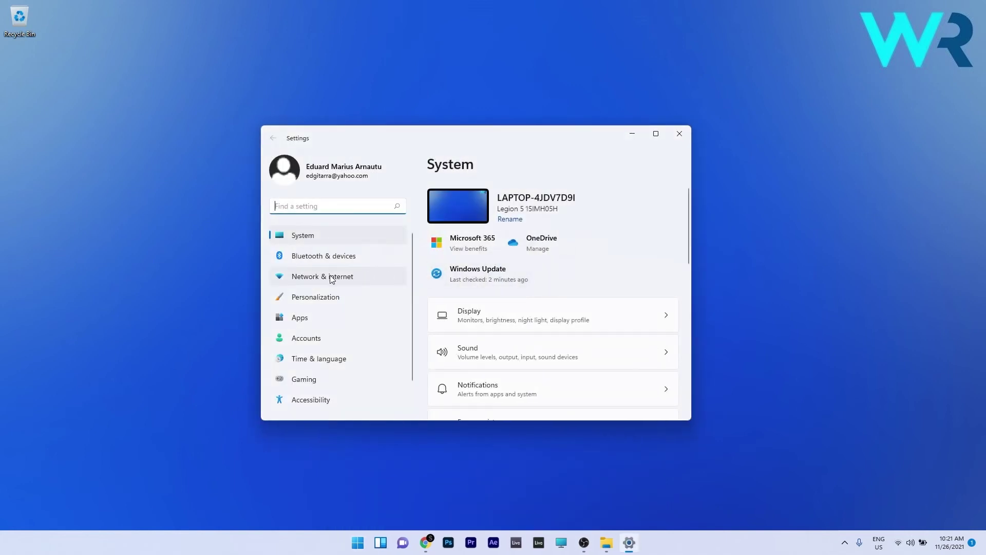
{"action": "scroll", "coordinate": [329, 275], "scroll_direction": "down", "scroll_amount": 2}
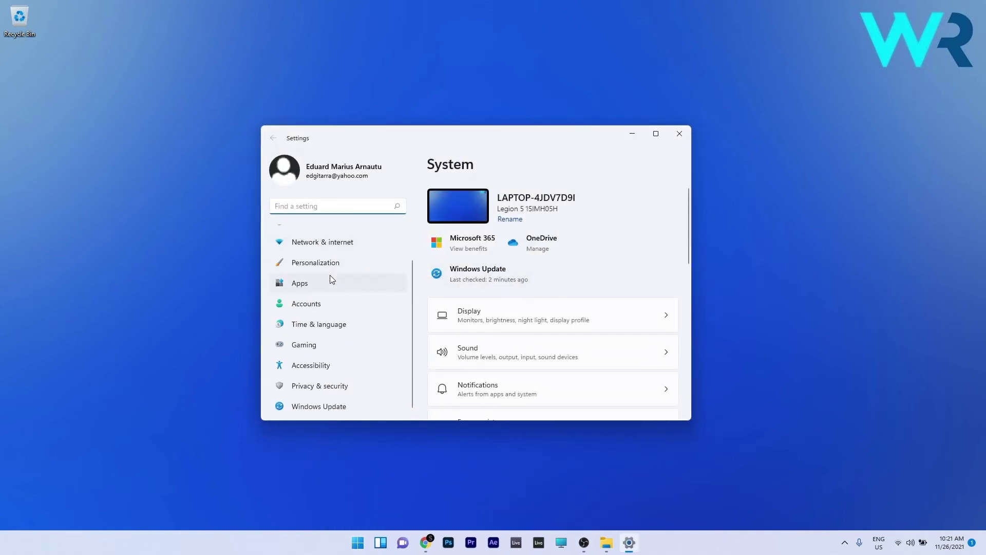
{"action": "left_click", "coordinate": [342, 405]}
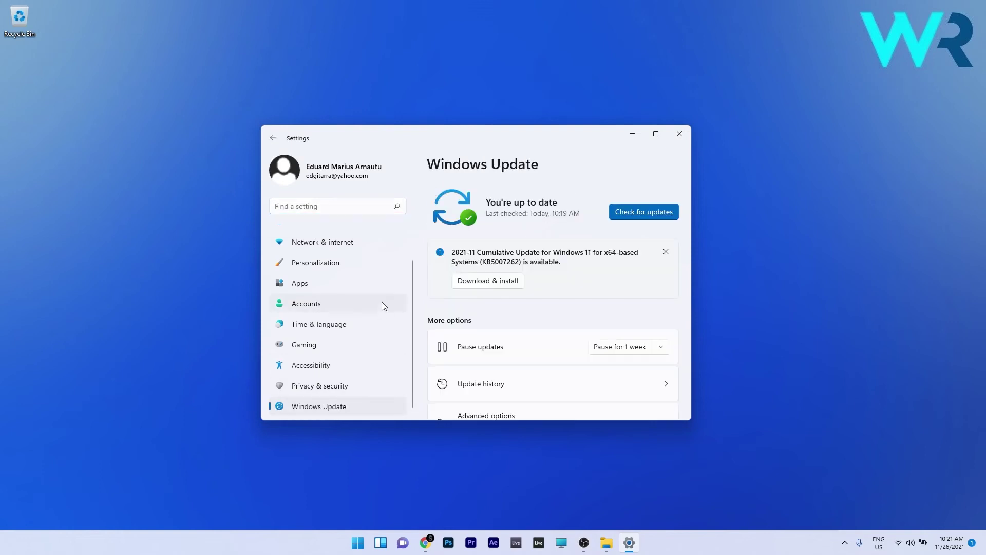
{"action": "scroll", "coordinate": [557, 271], "scroll_direction": "down", "scroll_amount": 3}
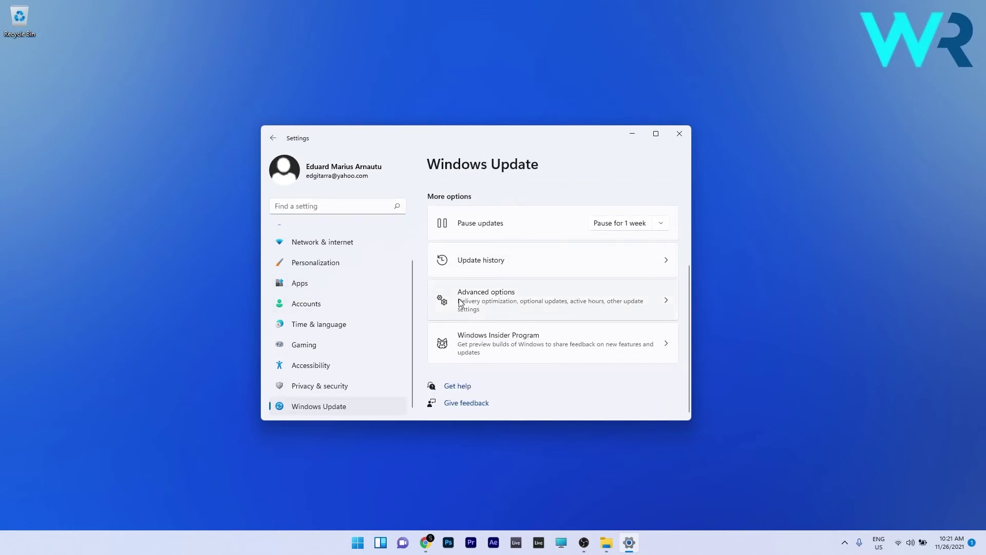
{"action": "left_click", "coordinate": [648, 301]}
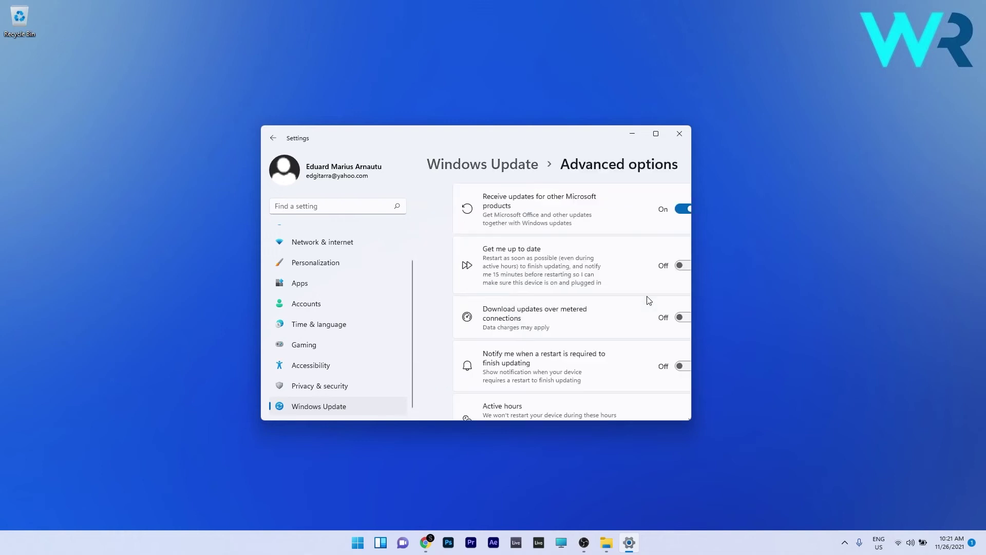
{"action": "scroll", "coordinate": [588, 298], "scroll_direction": "down", "scroll_amount": 5}
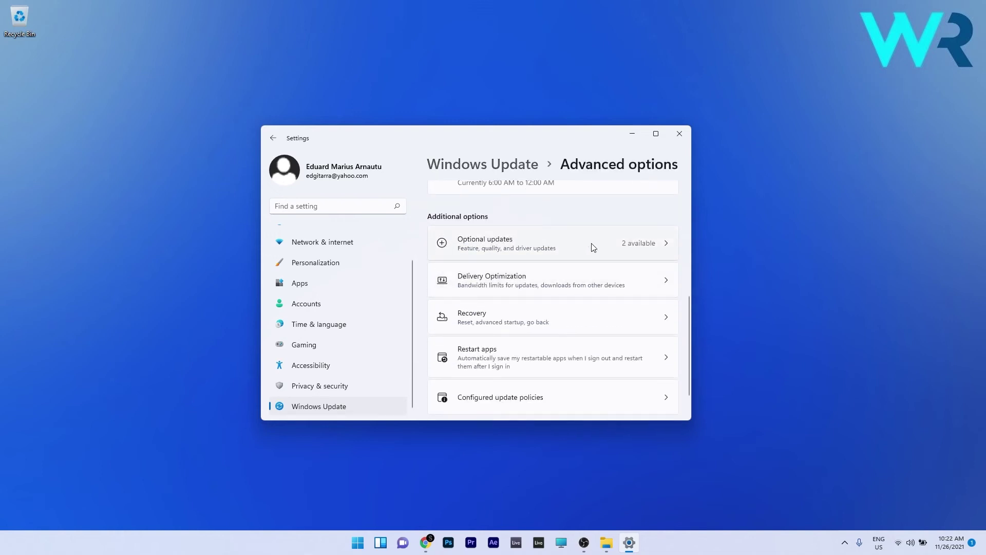
{"action": "left_click", "coordinate": [617, 249]}
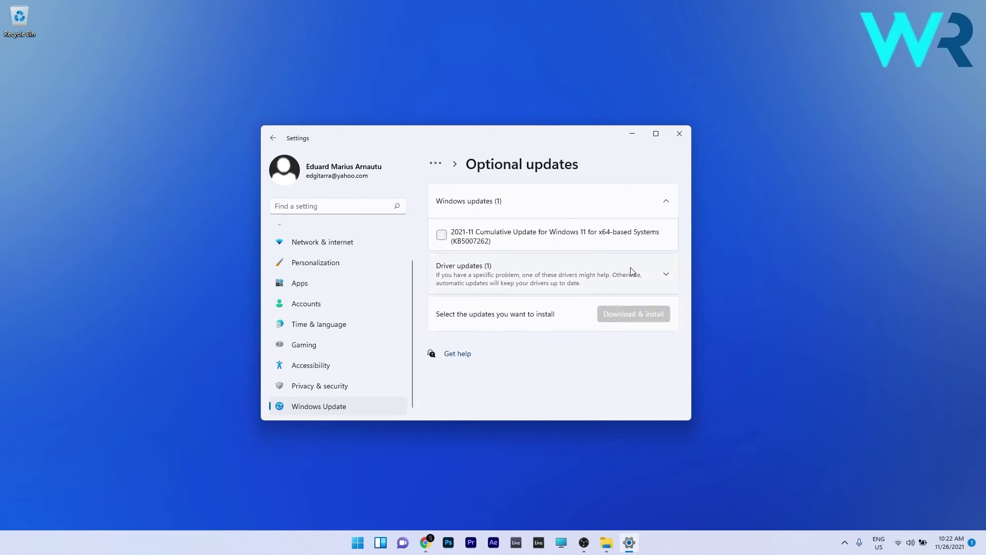
{"action": "left_click", "coordinate": [666, 275]}
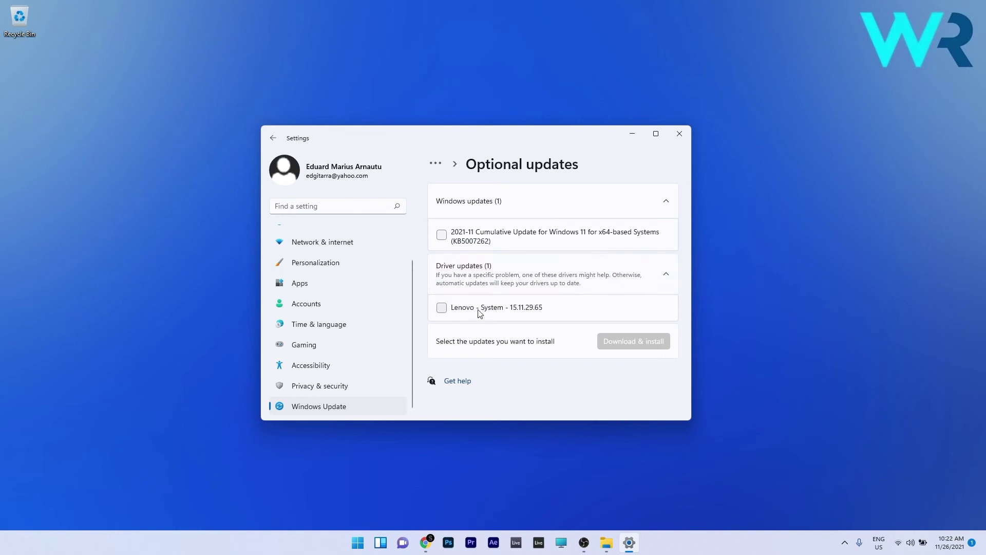
{"action": "left_click", "coordinate": [486, 312]}
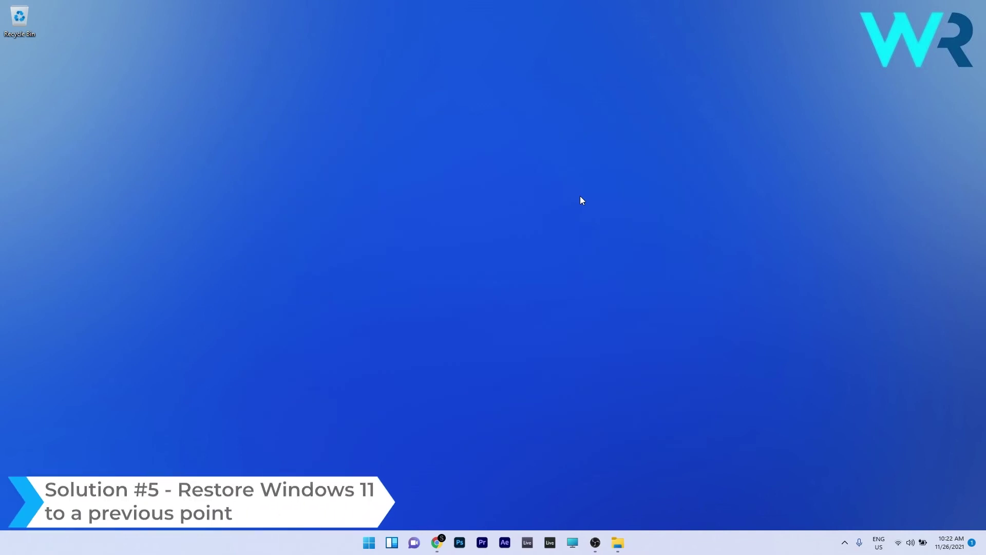
Launch System Restore from a Start search for 'rstrui'.
{"action": "left_click", "coordinate": [367, 543]}
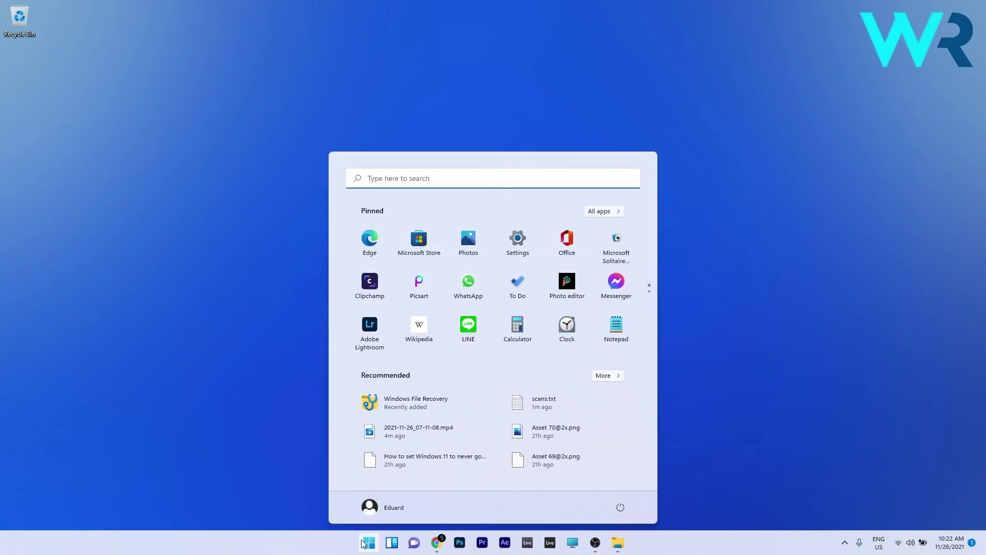
{"action": "type", "text": "rstrui"}
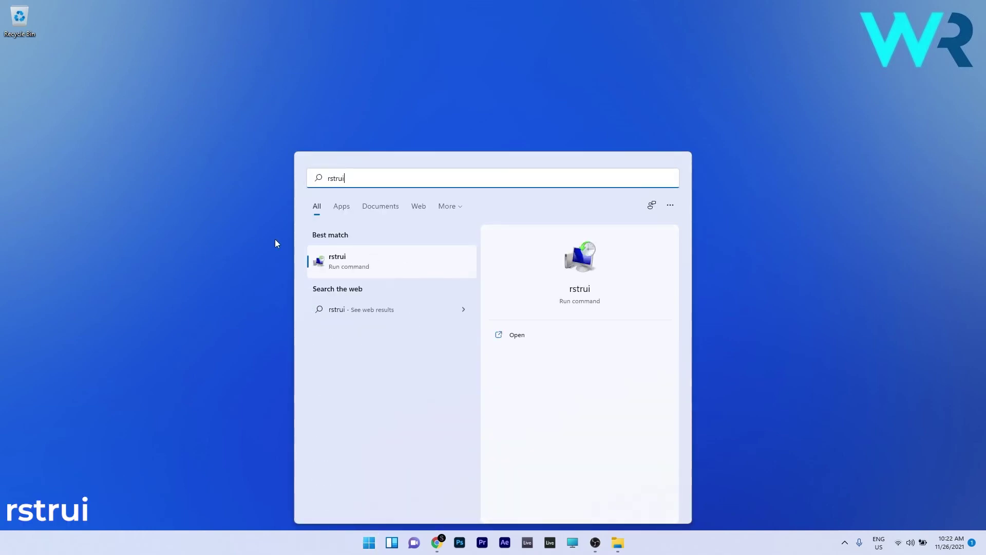
{"action": "left_click", "coordinate": [389, 267]}
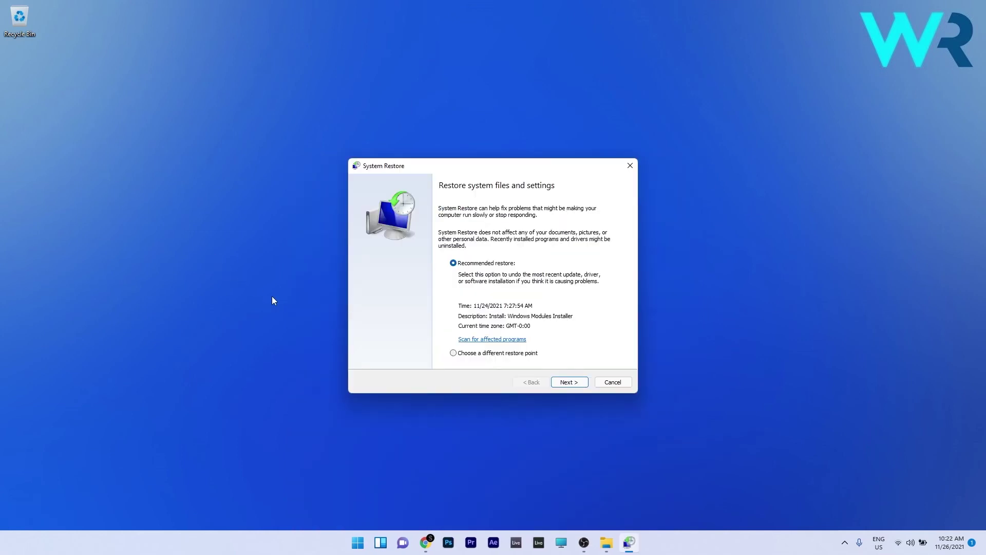
Choose a different restore point, pick the 11/24/2021 Windows Modules Installer point, and continue.
{"action": "left_click", "coordinate": [454, 354]}
{"action": "left_click", "coordinate": [577, 380]}
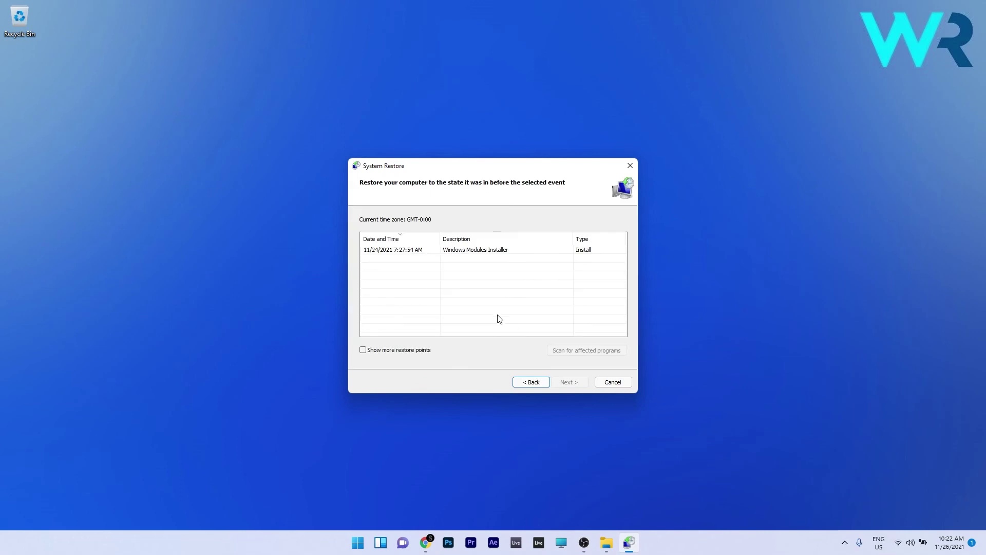
{"action": "left_click", "coordinate": [461, 251]}
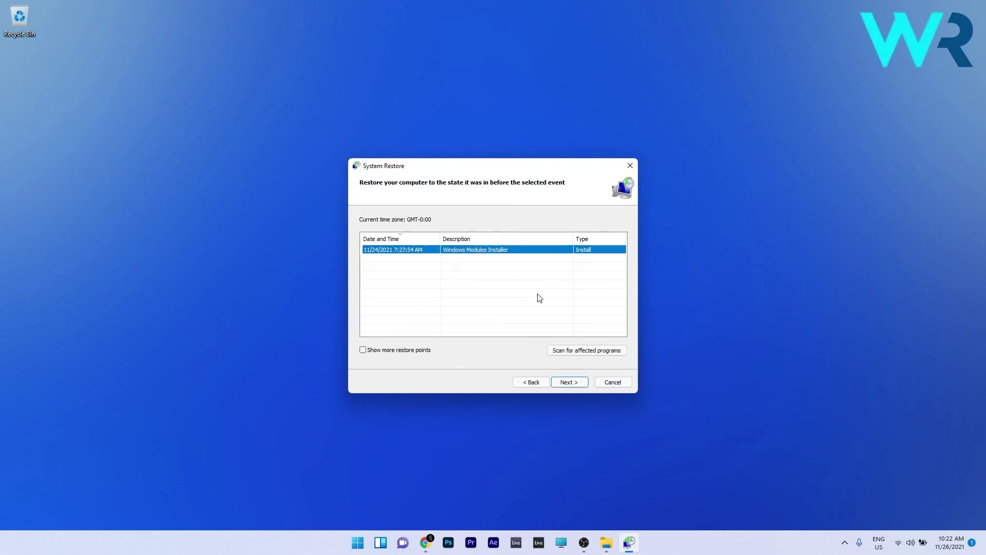
{"action": "left_click", "coordinate": [575, 386]}
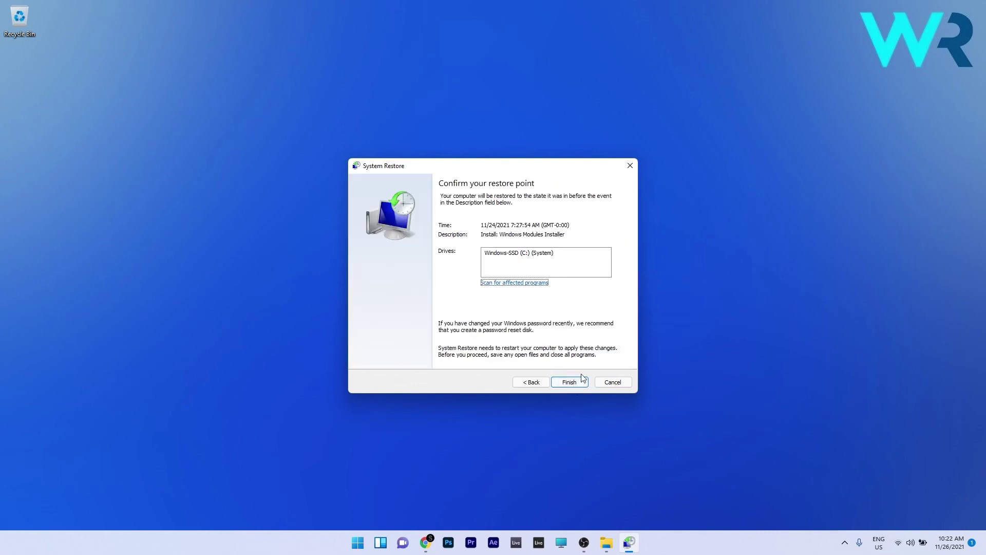